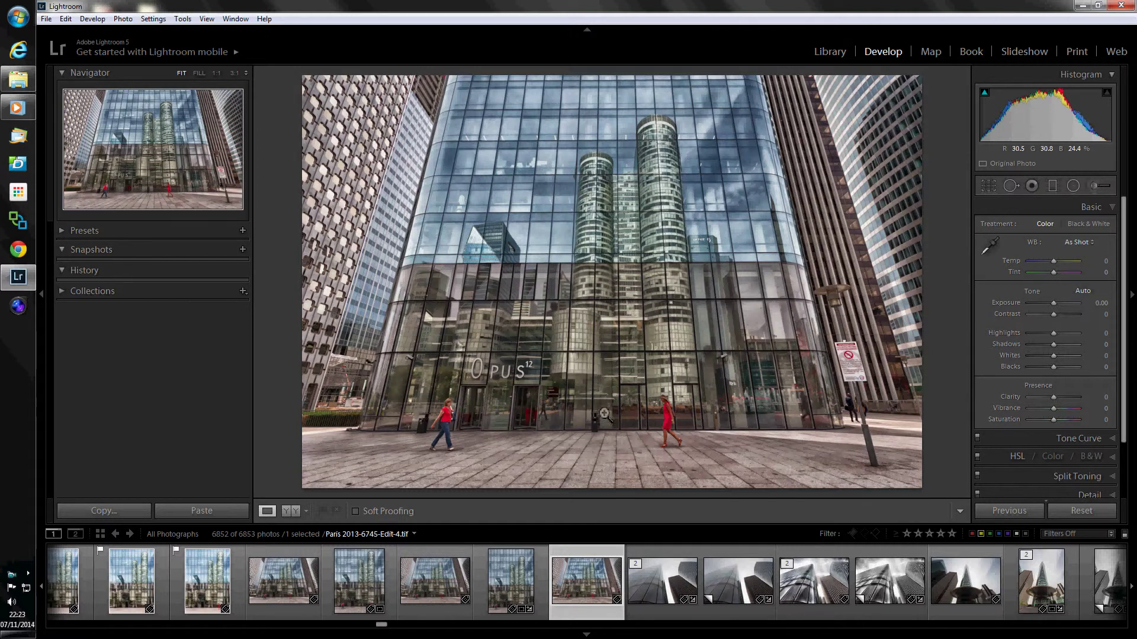
Open the original photo, not a copy, for editing in DxO ViewPoint 2 and postpone the offered update.
right_click(749, 416)
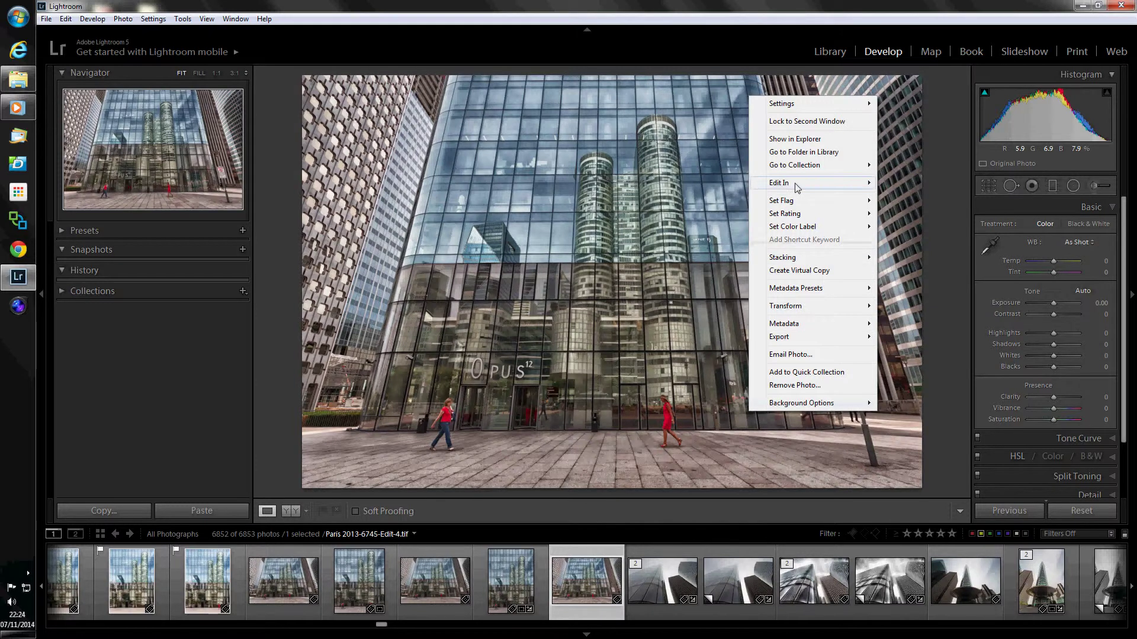
mouse_move(797, 187)
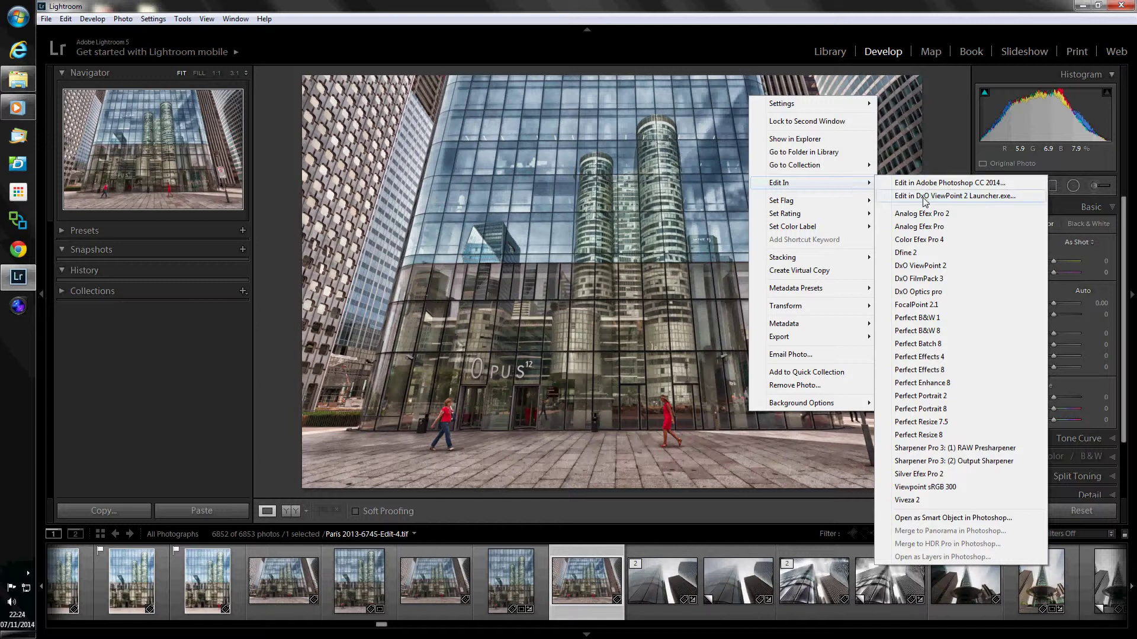
left_click(931, 487)
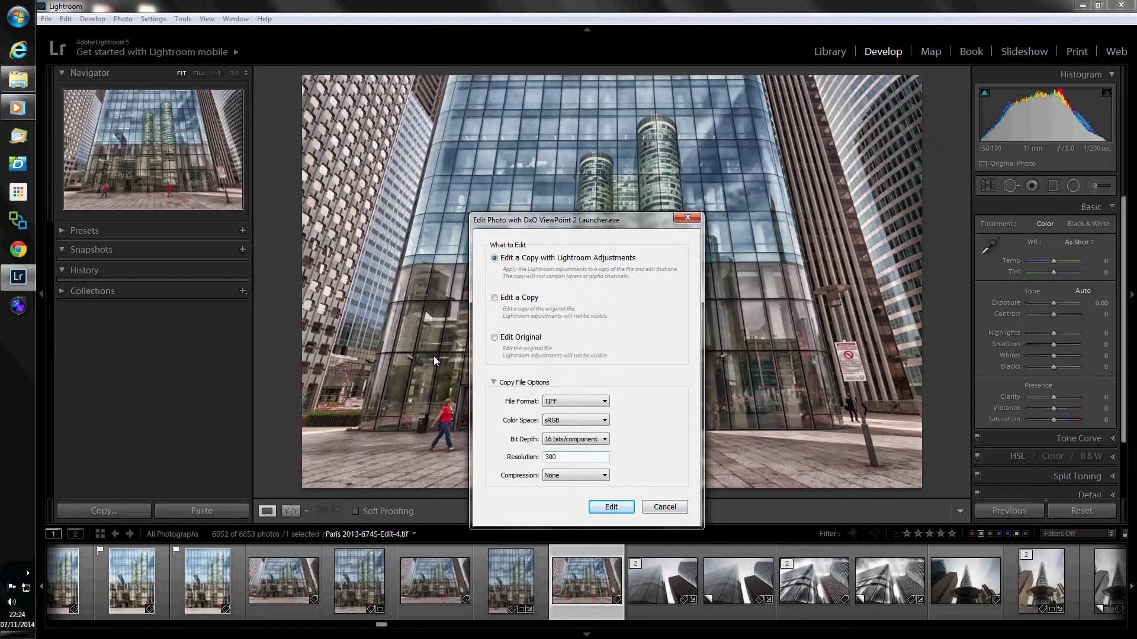
left_click(495, 339)
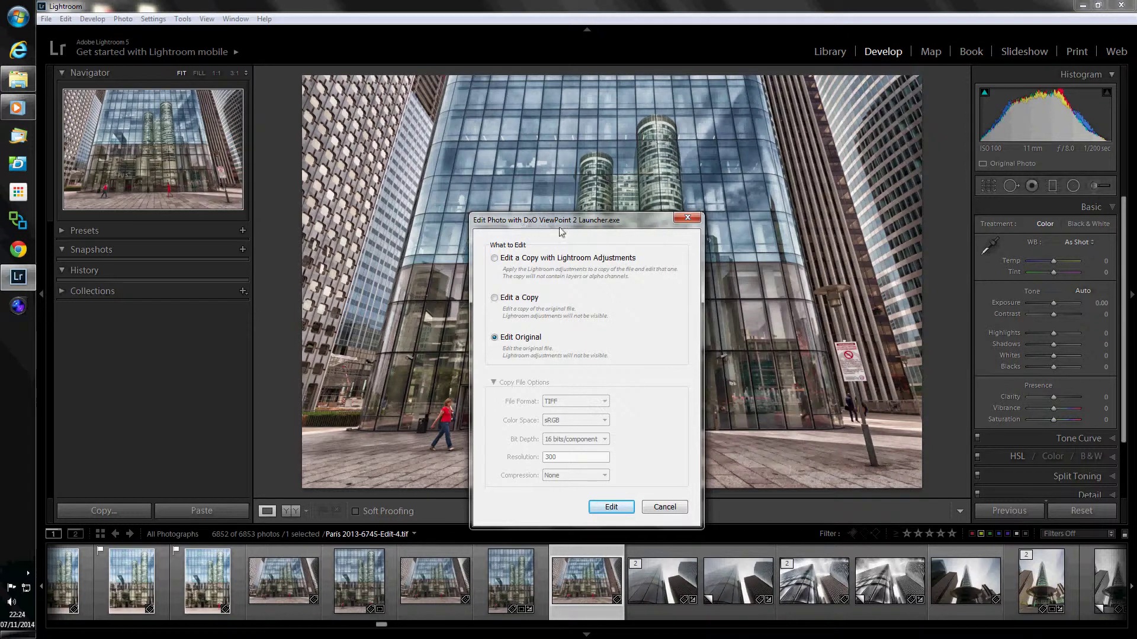
left_click(613, 508)
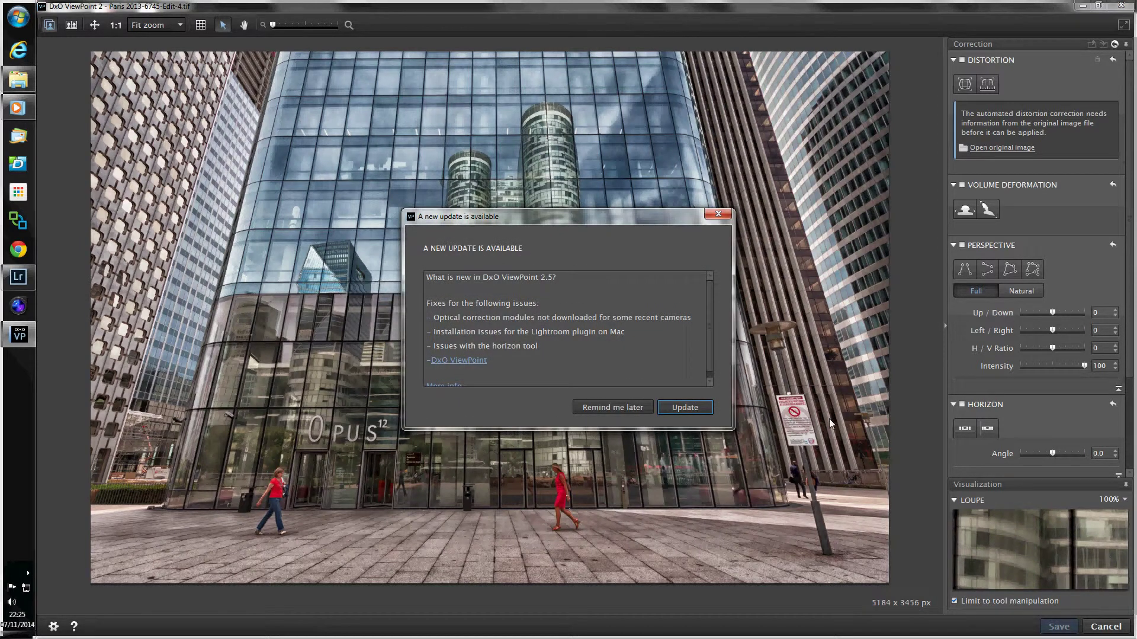
left_click(613, 407)
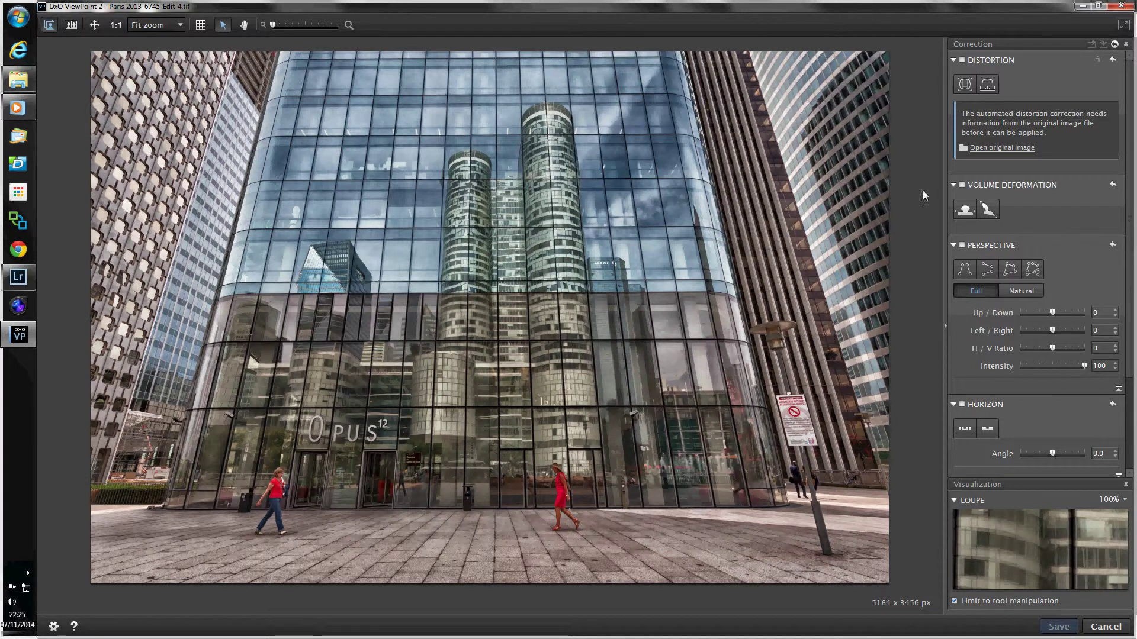
Start a rectangle perspective correction and place its four corner points on window-frame intersections near the corners of the glass facade.
left_click(965, 209)
left_click(1011, 271)
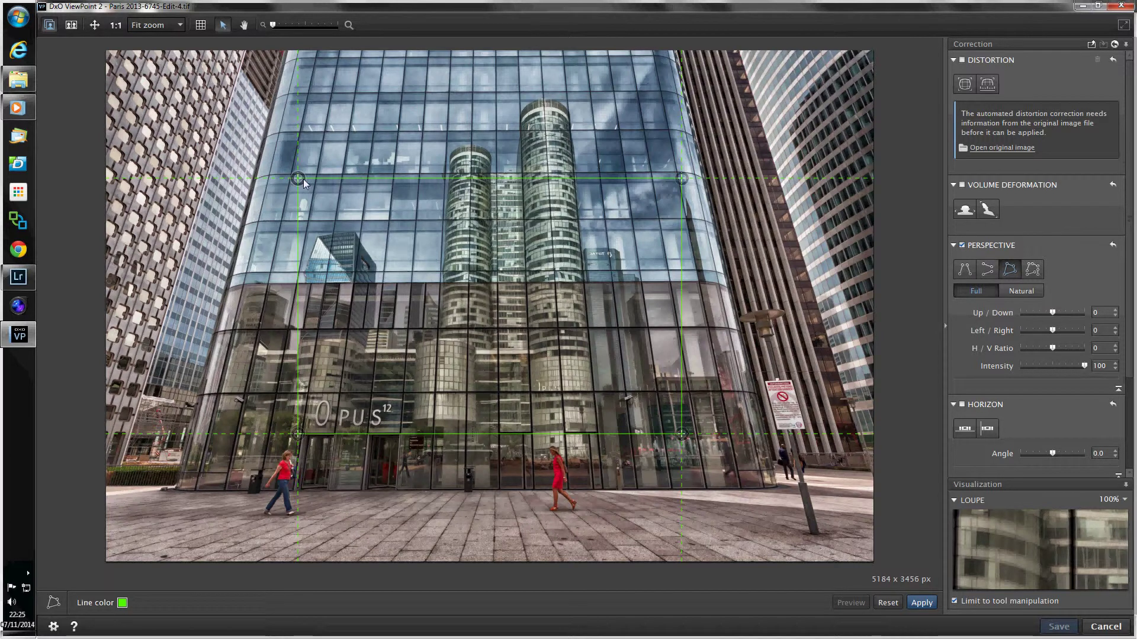
left_click_drag(298, 179, 307, 95)
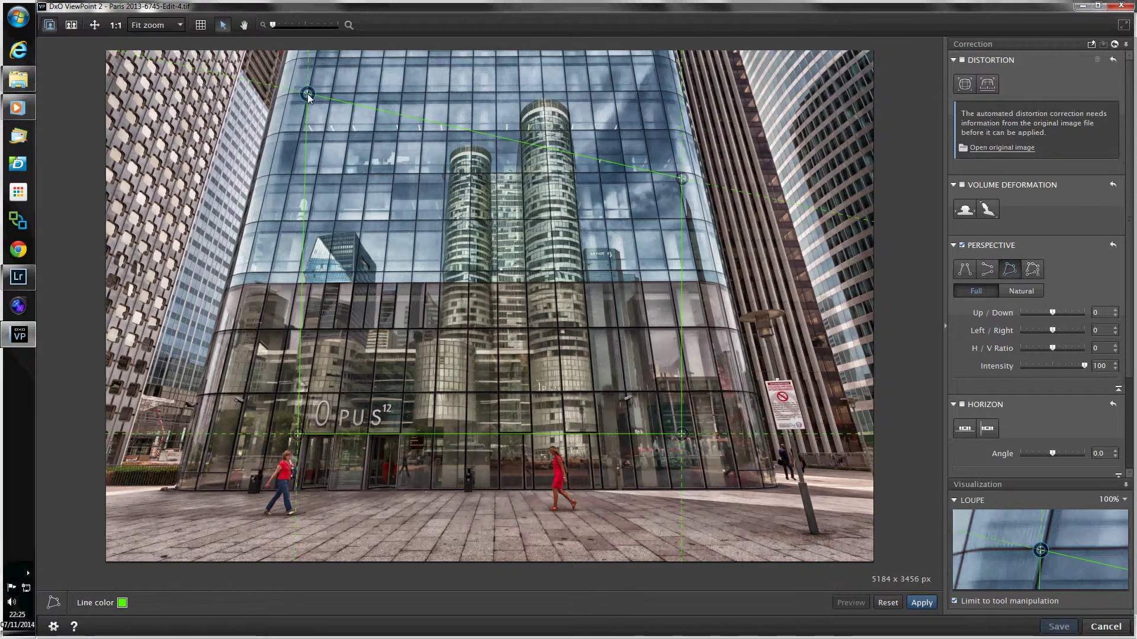
left_click_drag(682, 178, 659, 91)
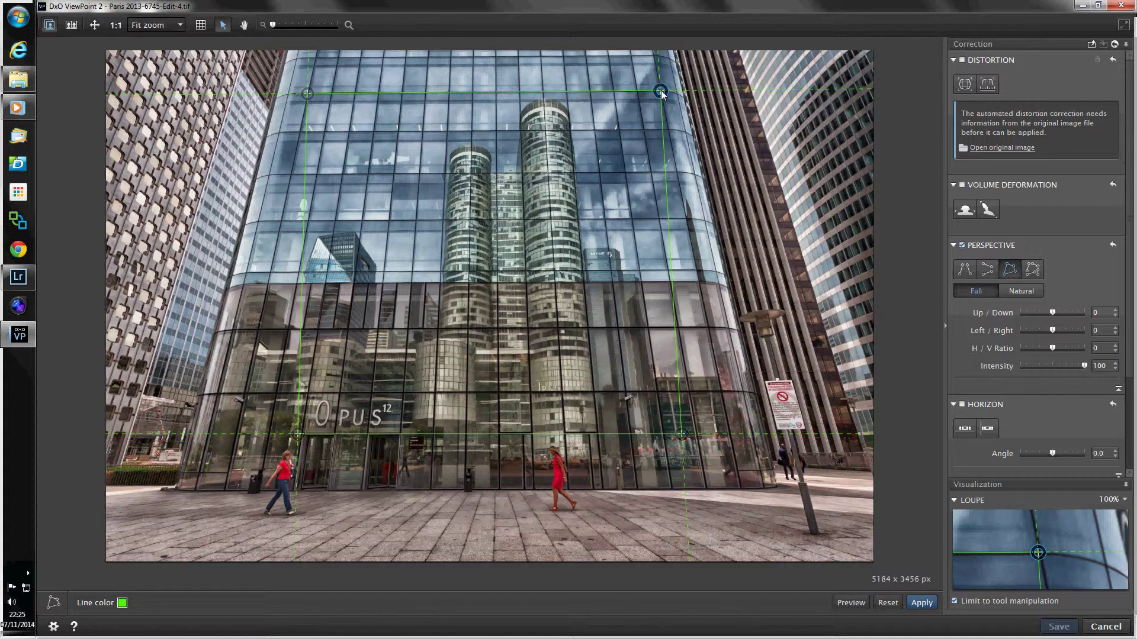
left_click_drag(681, 434, 730, 434)
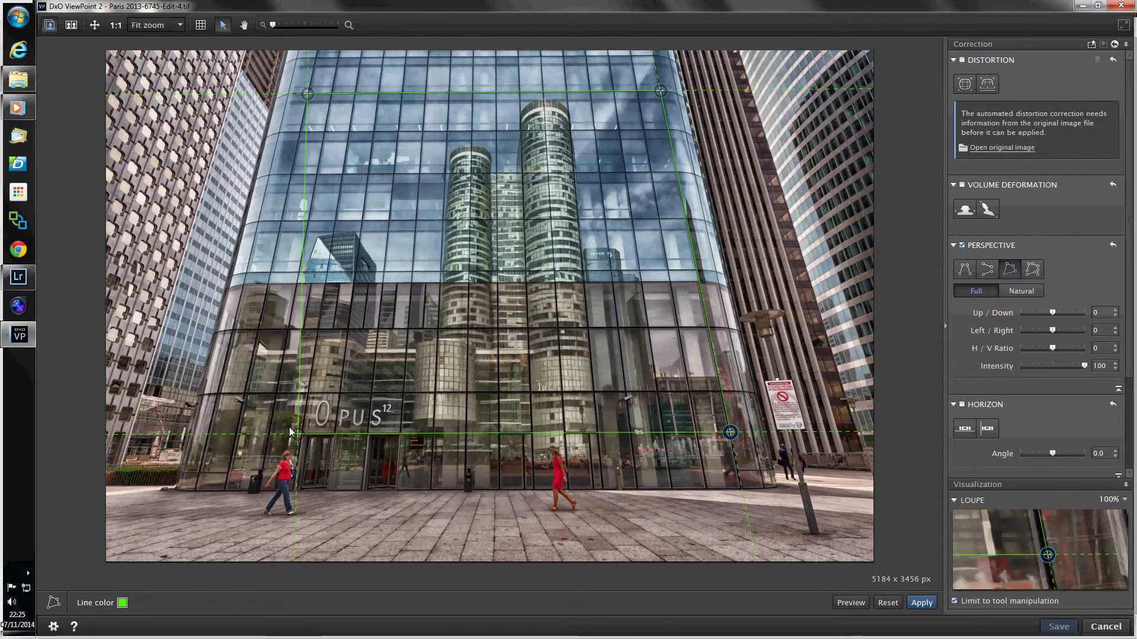
left_click_drag(298, 437, 239, 435)
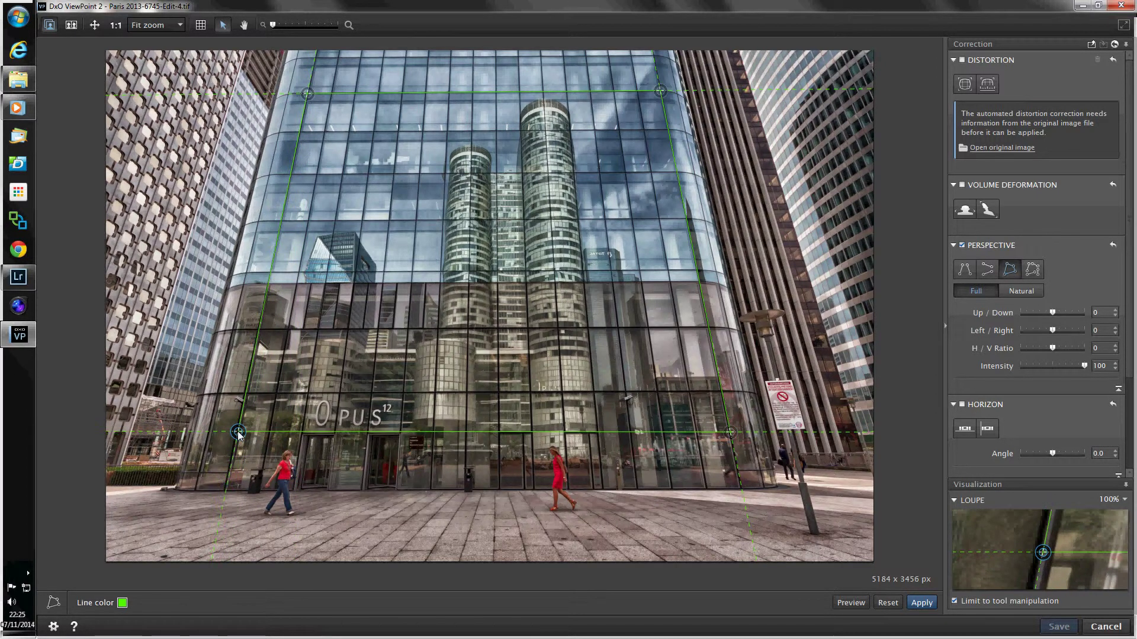
left_click_drag(238, 434, 239, 436)
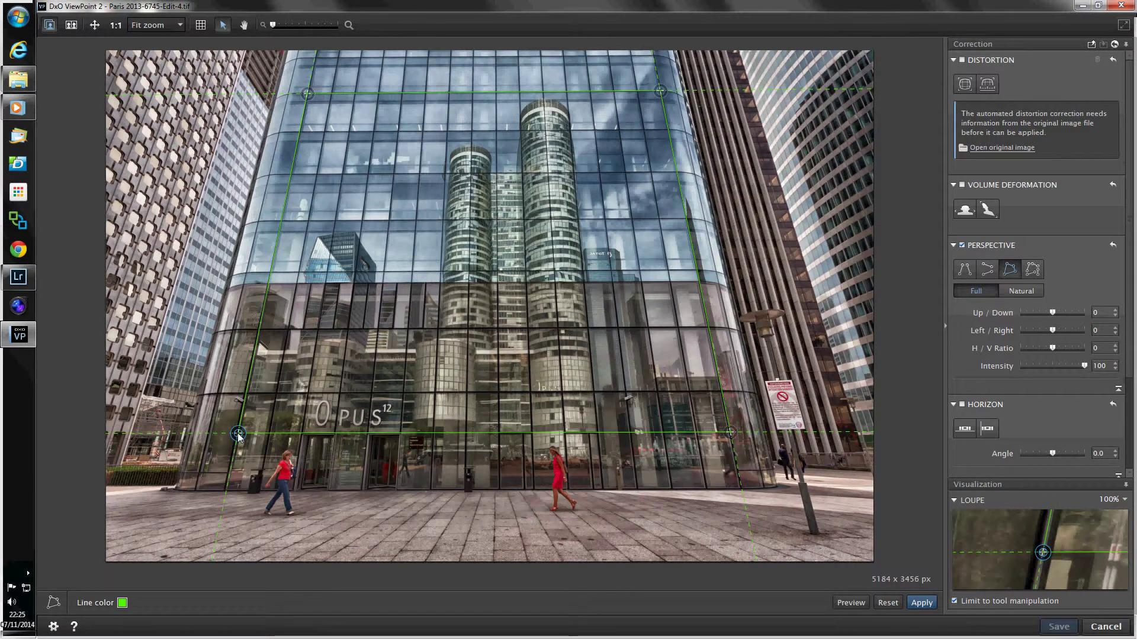
left_click_drag(239, 435, 235, 436)
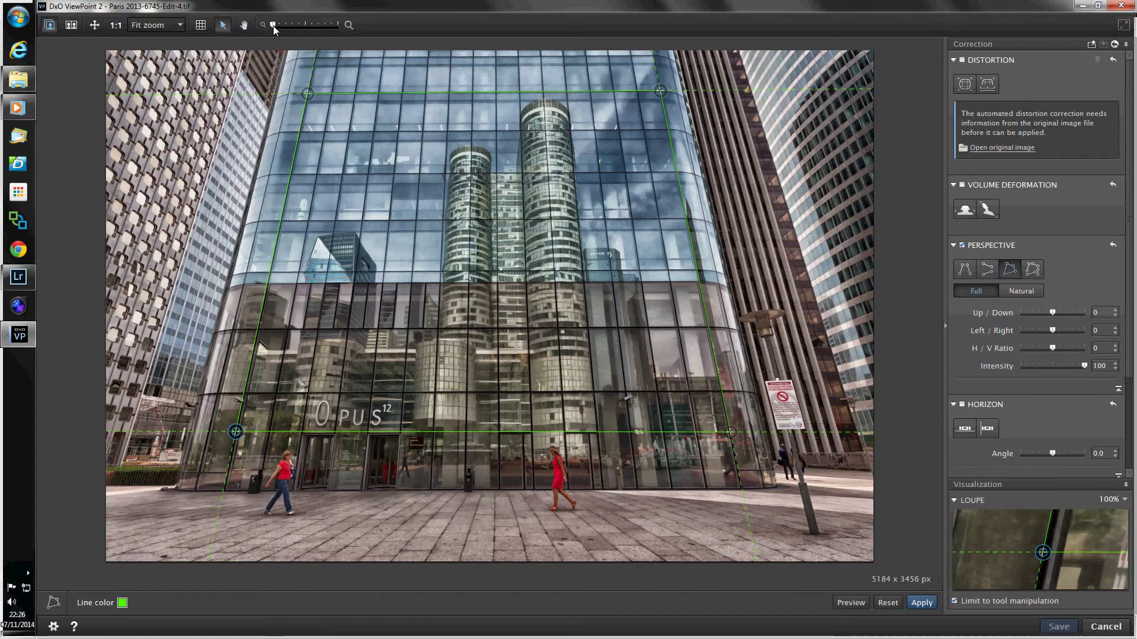
Fine-tune the two upper corner points of the perspective rectangle so they sit exactly on the window-frame intersections.
left_click_drag(272, 26, 276, 26)
left_click(244, 24)
left_click_drag(263, 65, 260, 175)
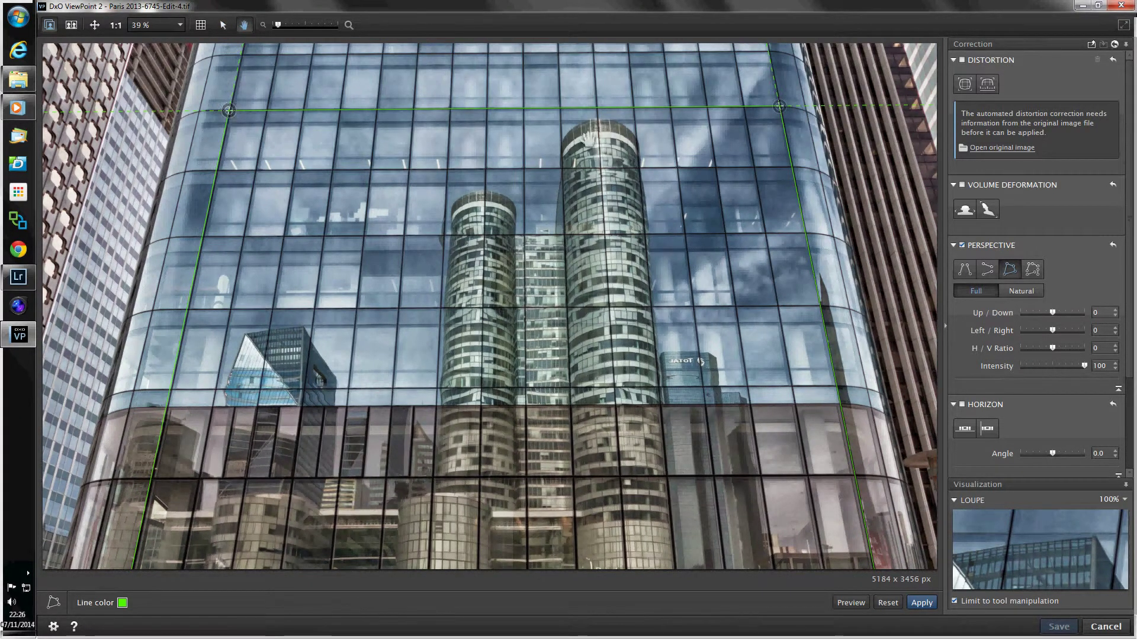
left_click(779, 107)
left_click_drag(779, 107, 781, 108)
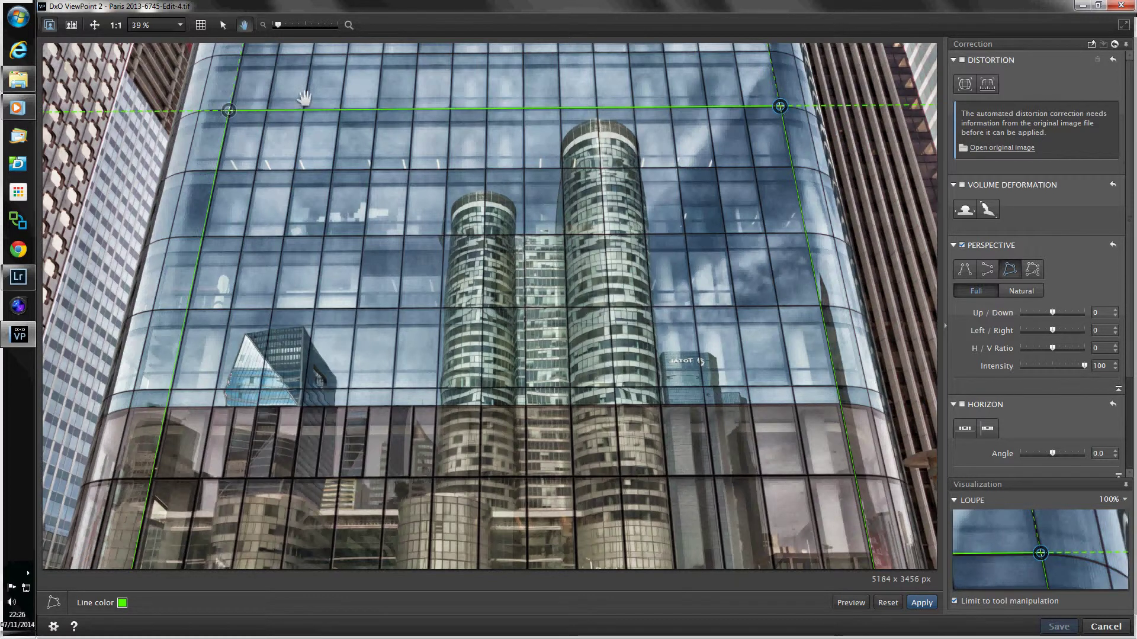
left_click(230, 112)
left_click_drag(229, 112, 231, 112)
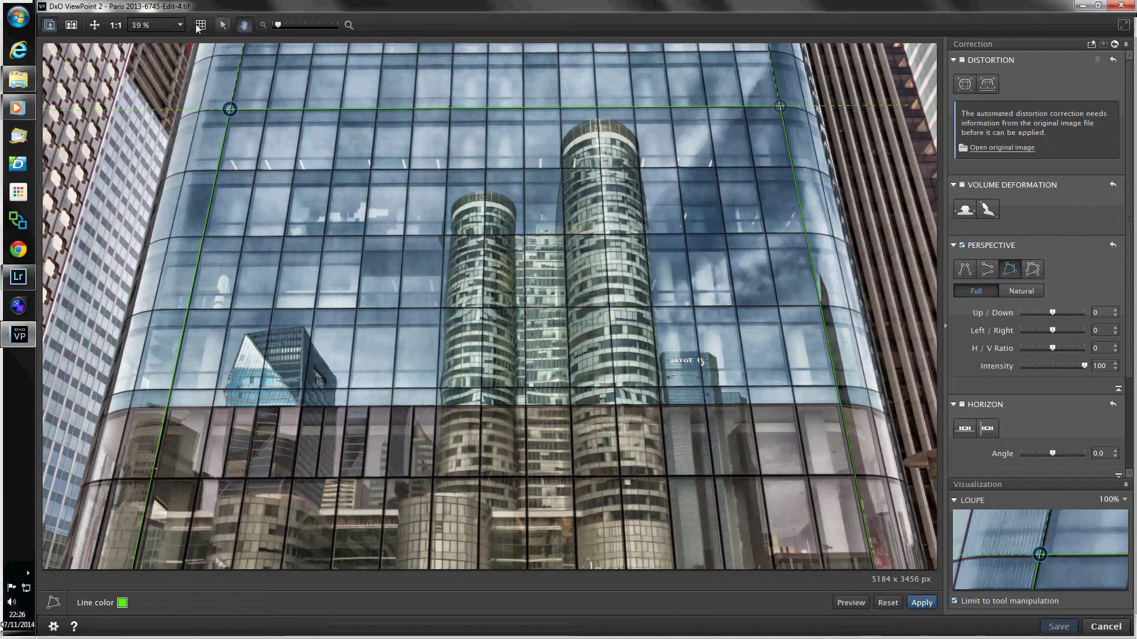
left_click(94, 24)
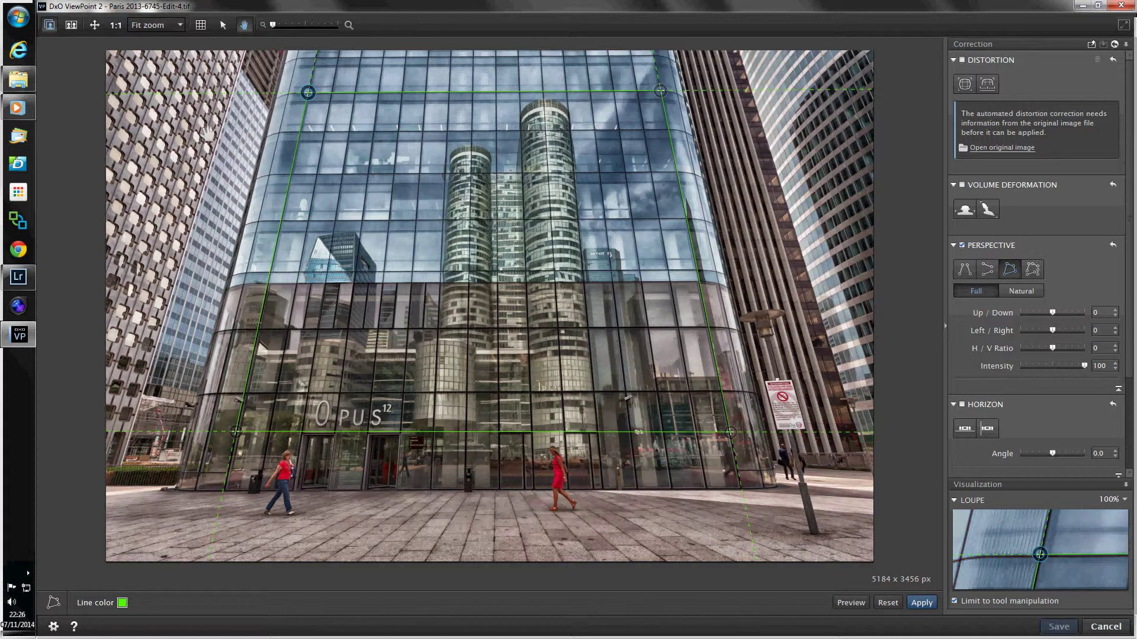
Show the before and after images side by side and set the crop aspect ratio to Unconstrained.
left_click(71, 25)
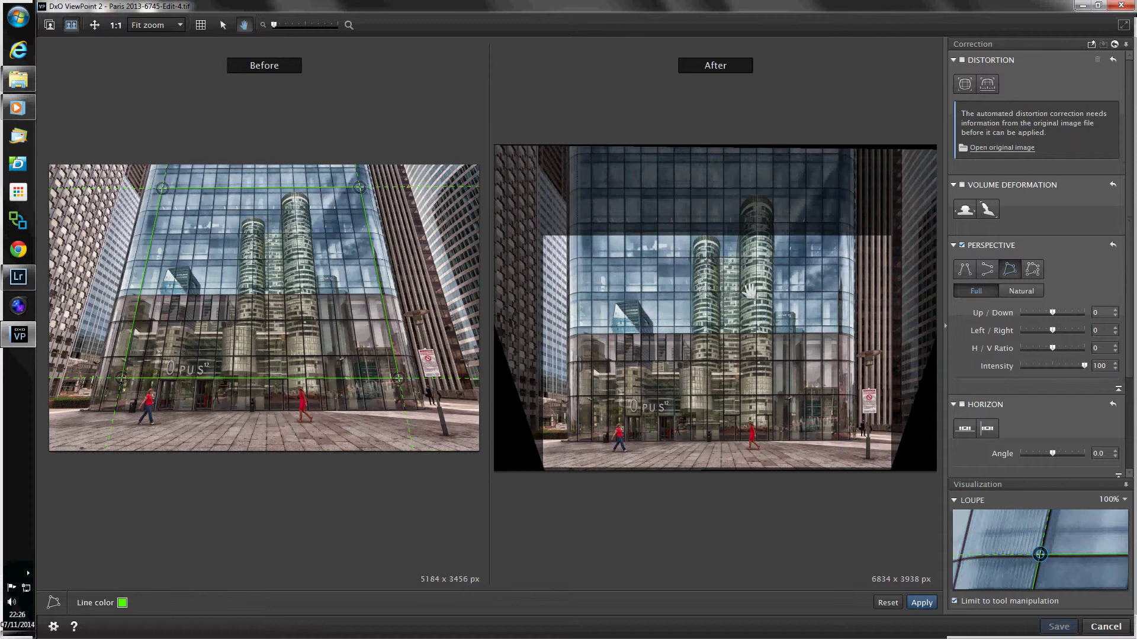
scroll(1129, 368, "down", 3)
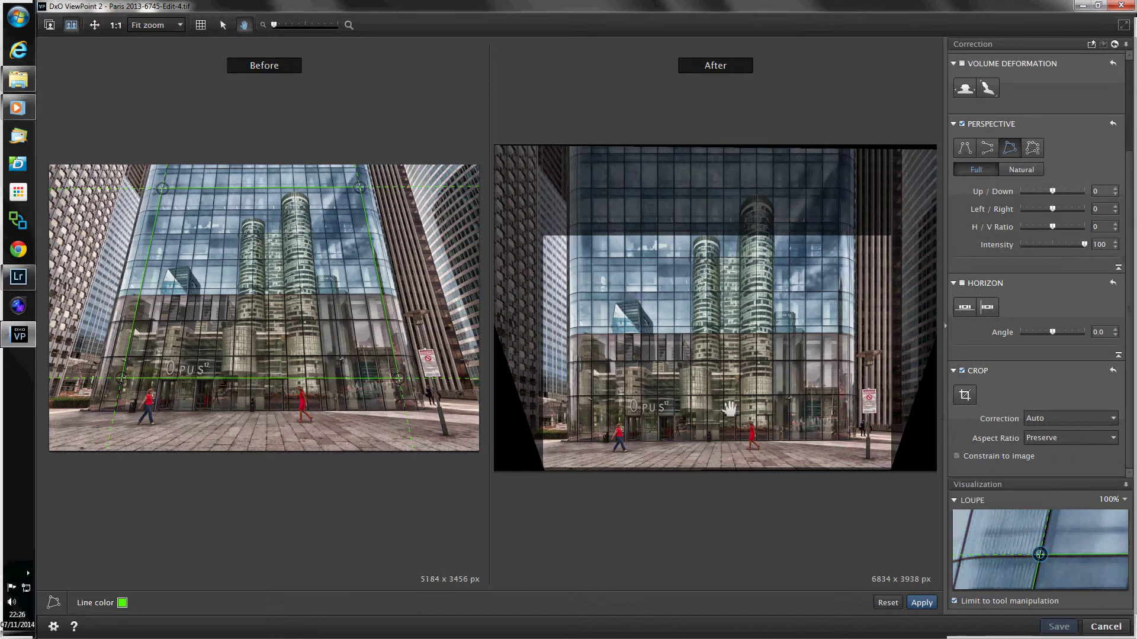
left_click(1040, 437)
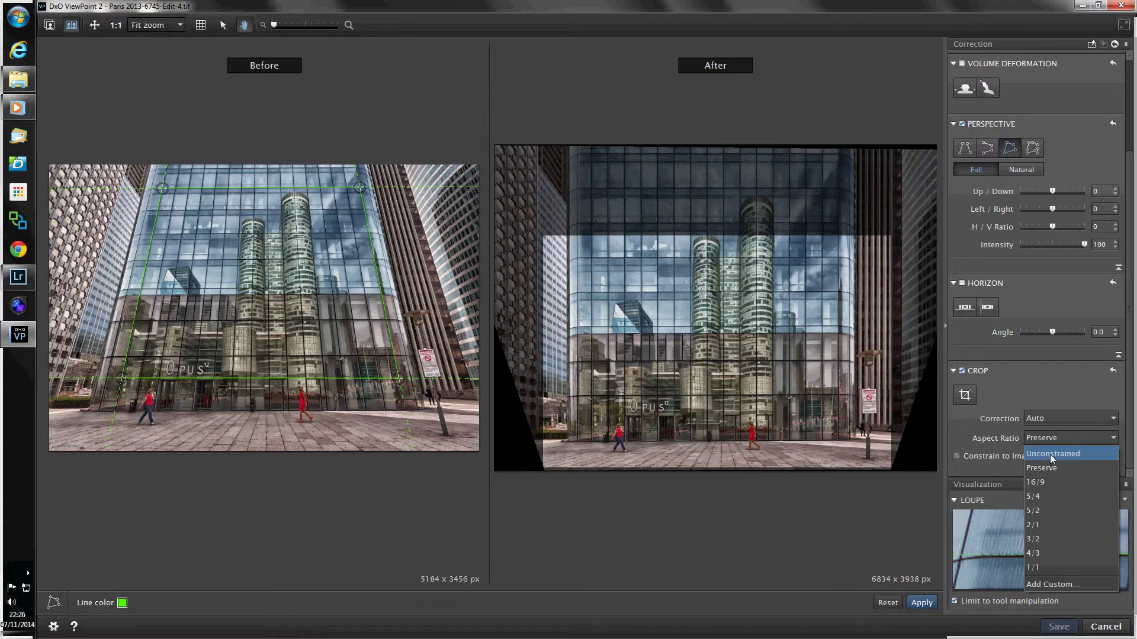
left_click(1052, 454)
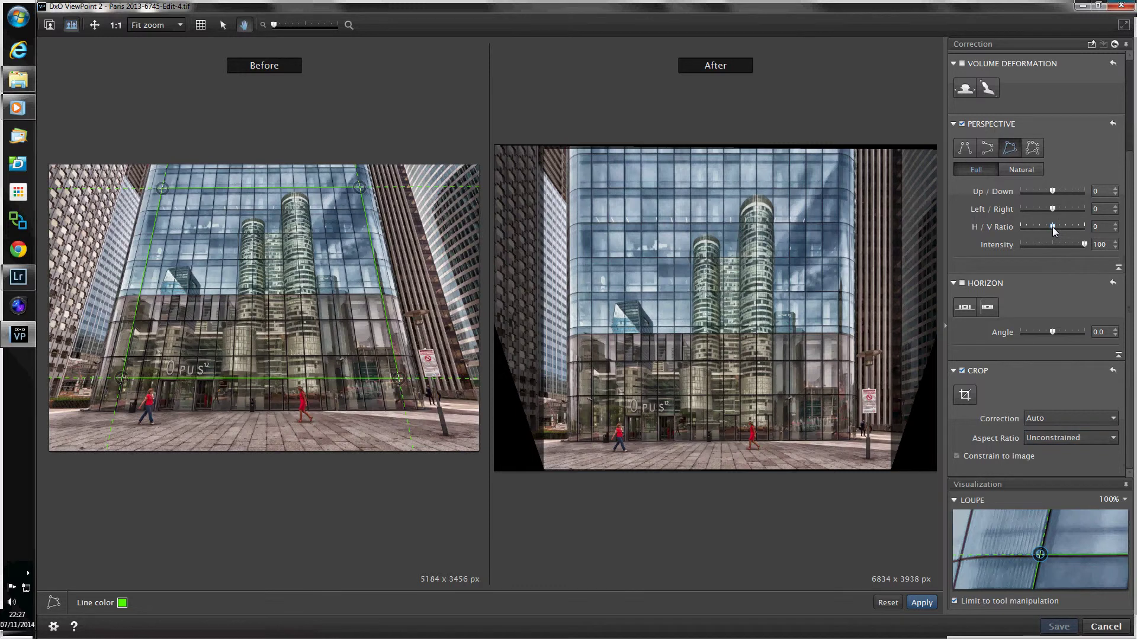
Set the perspective H / V Ratio to 19 to stretch the building vertically.
left_click_drag(1052, 226, 1050, 226)
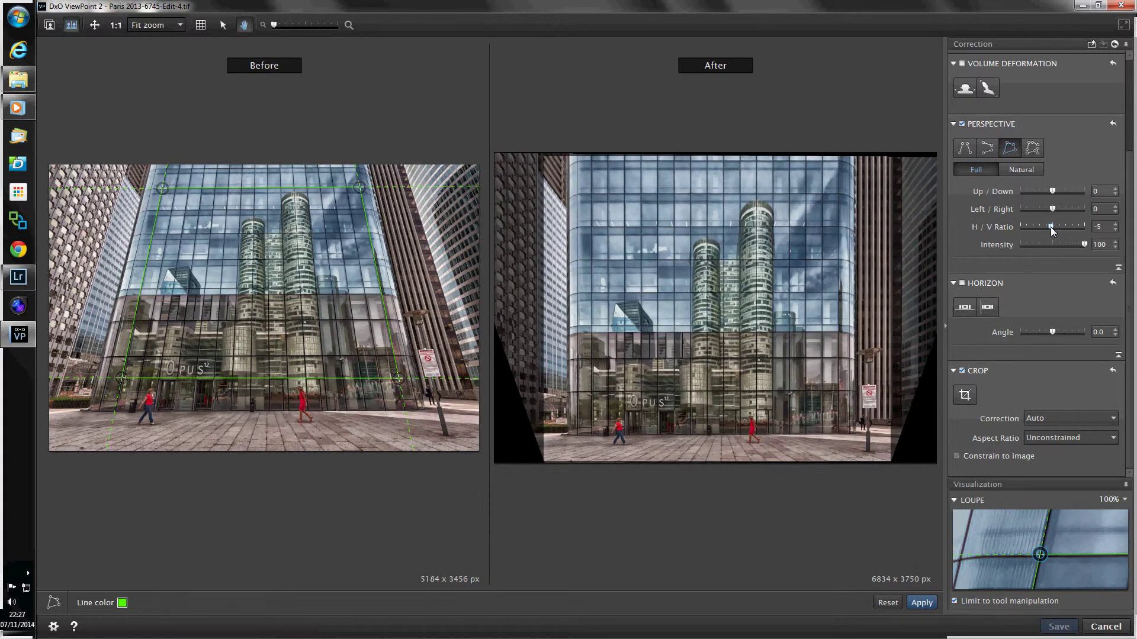
left_click_drag(1051, 226, 1056, 228)
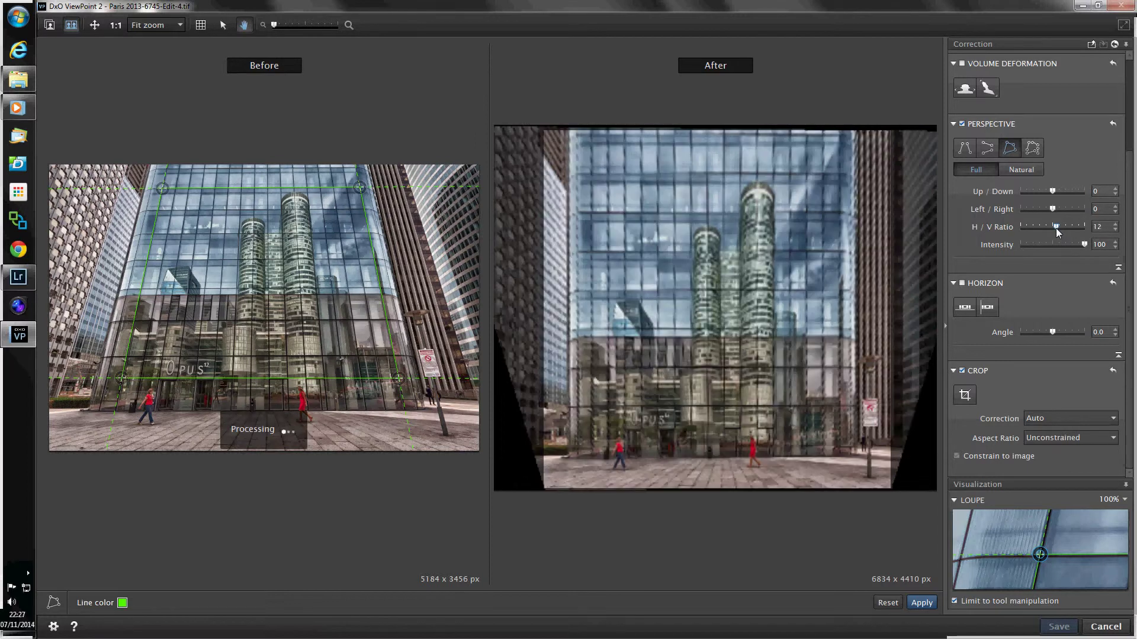
left_click_drag(1056, 228, 1058, 229)
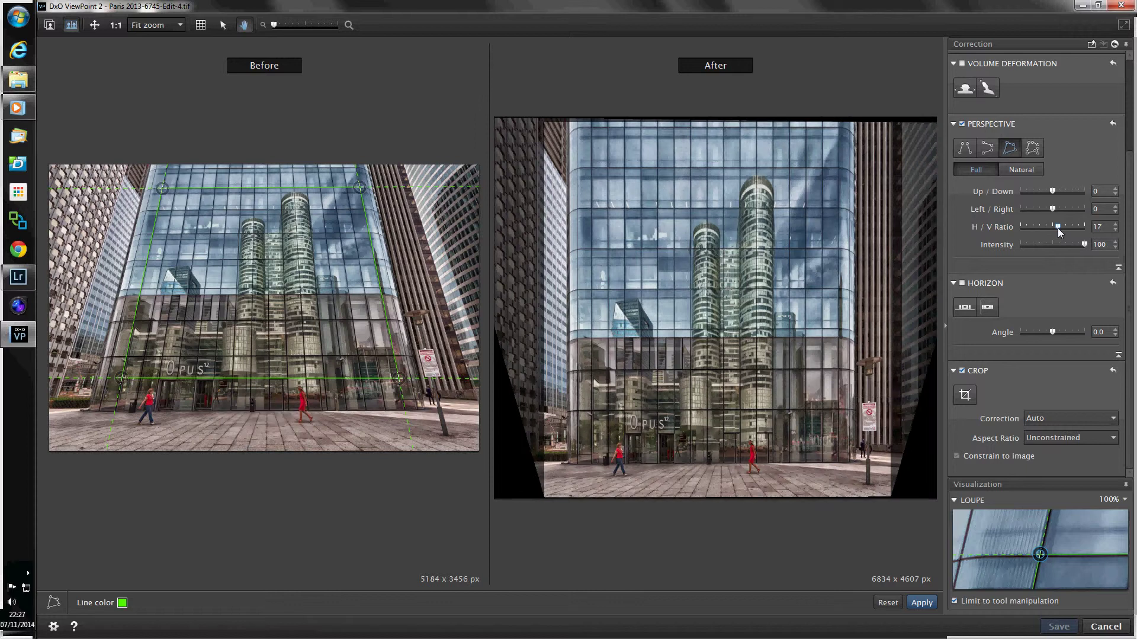
left_click_drag(1058, 228, 1059, 229)
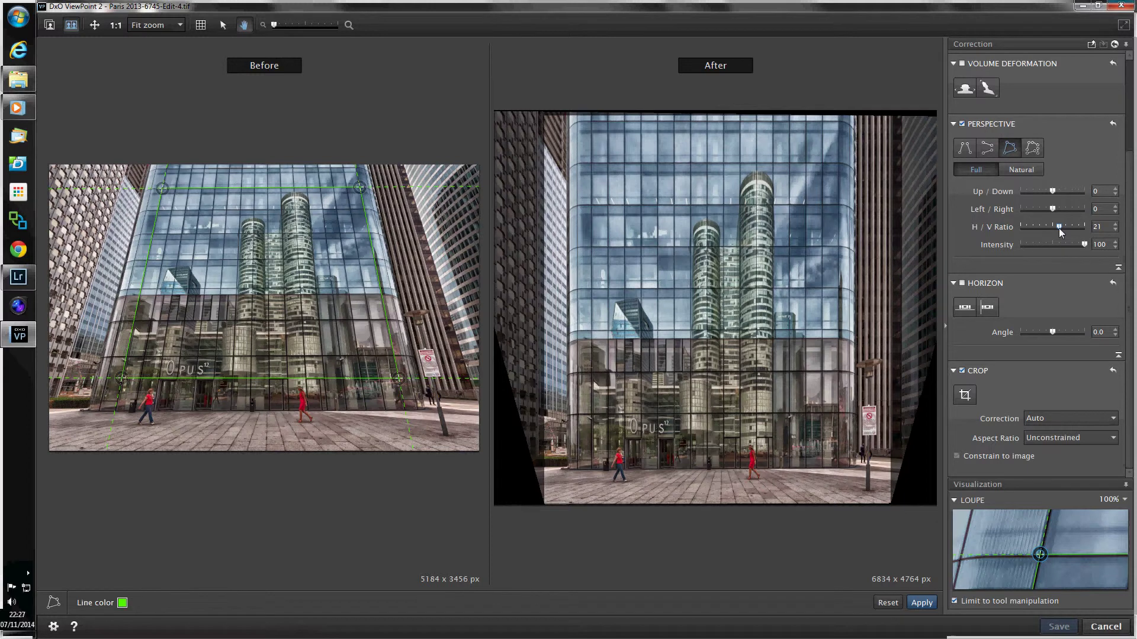
left_click(1057, 229)
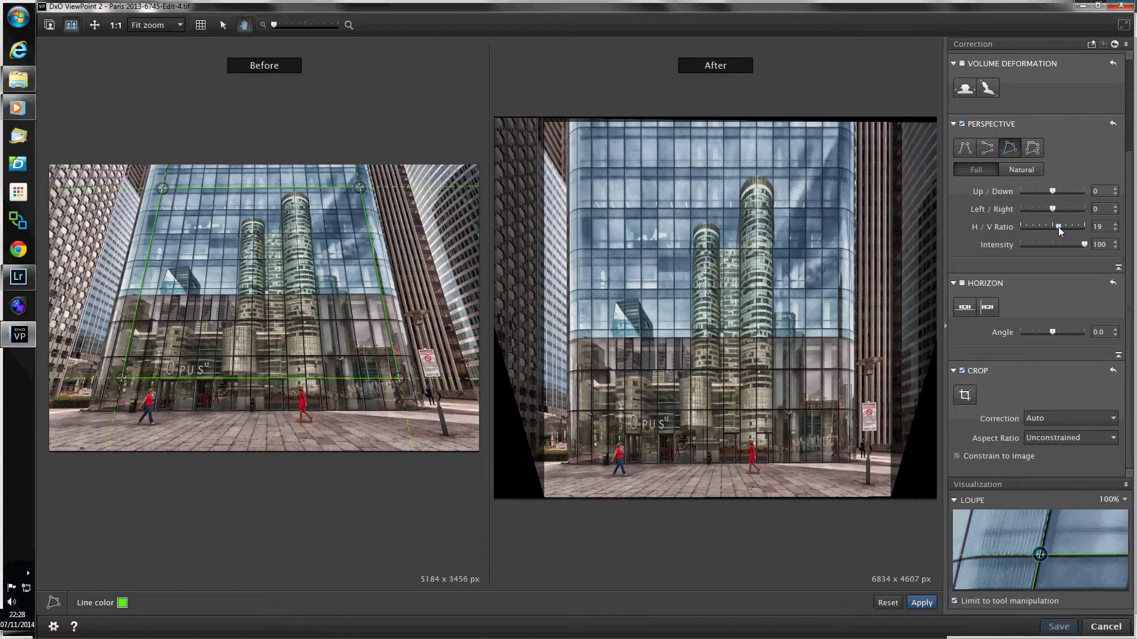
left_click(1057, 226)
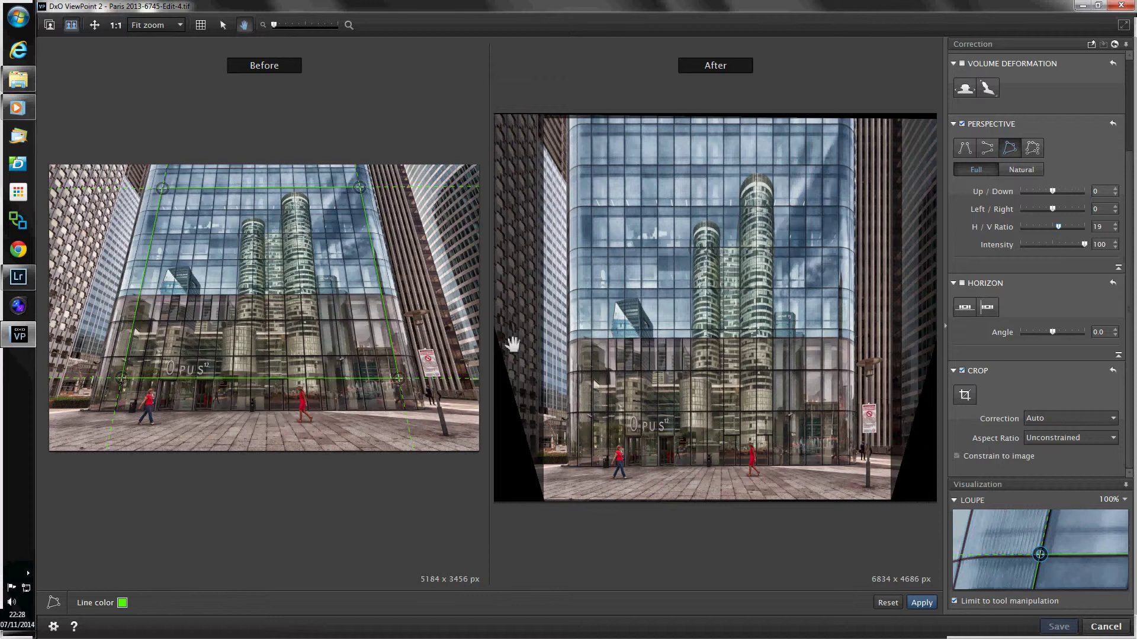
Apply the perspective correction, view only the corrected image, and save it back to Lightroom.
left_click(922, 603)
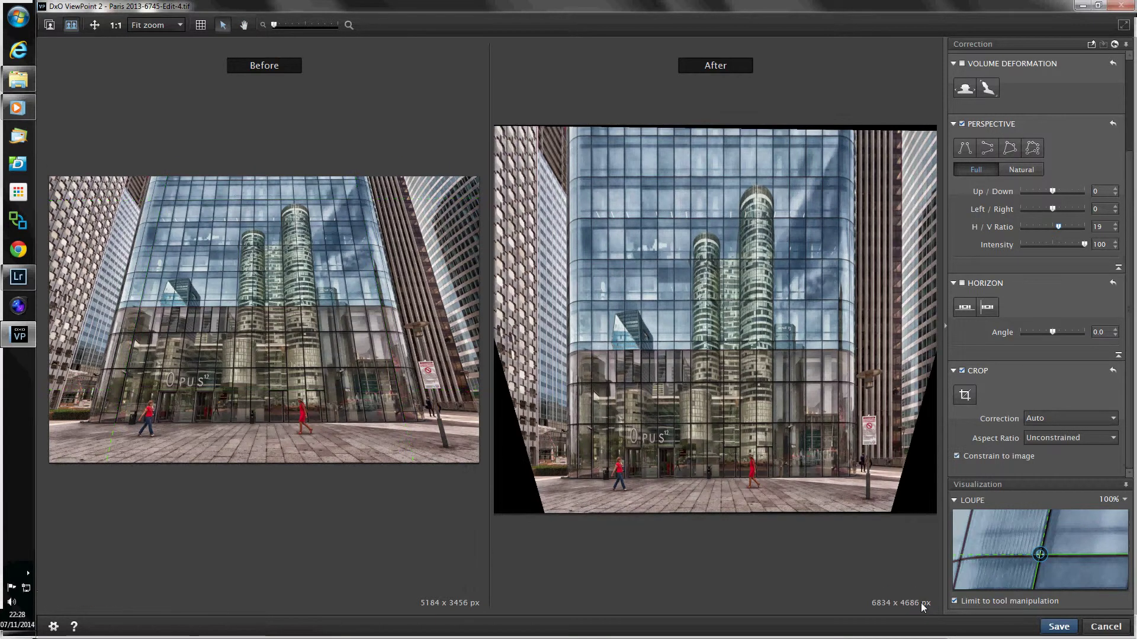
left_click(49, 26)
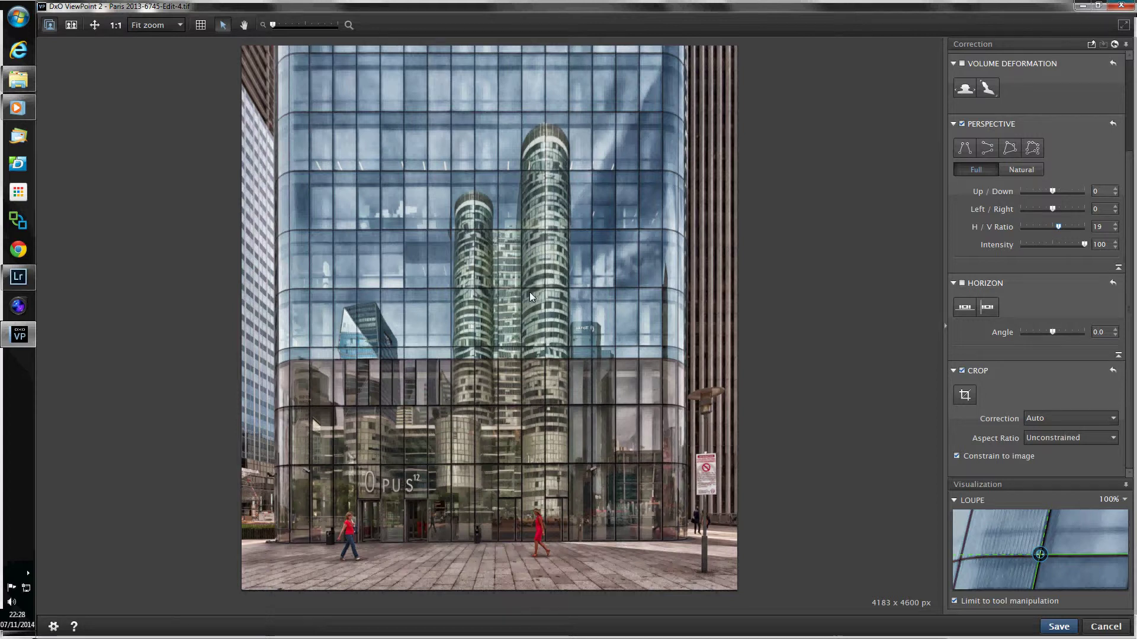
left_click(1059, 627)
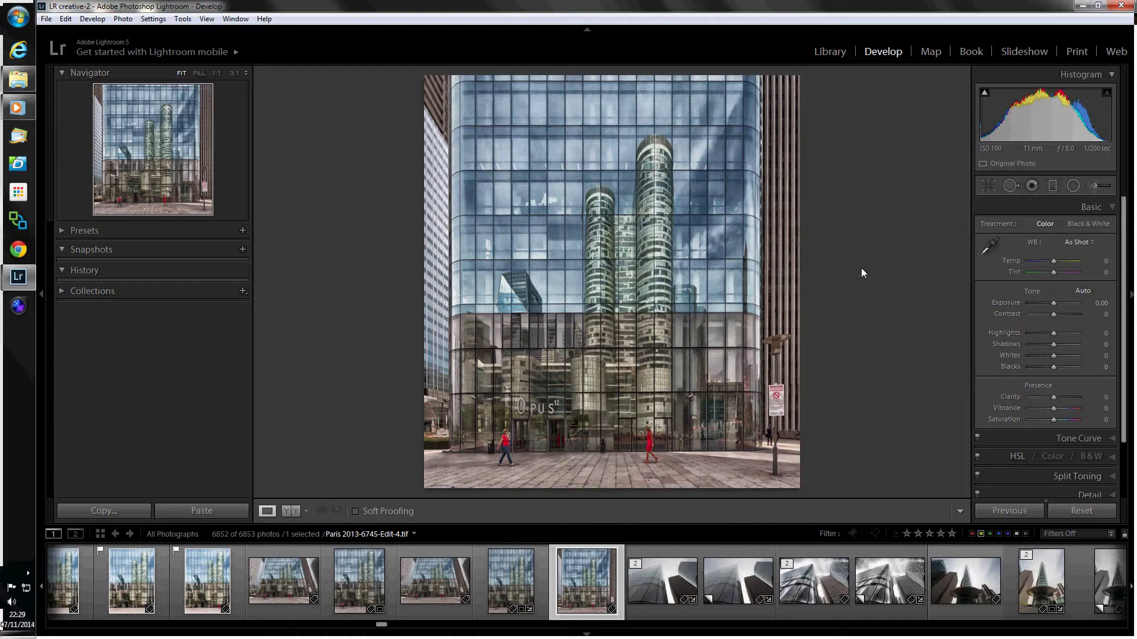
Crop both sides of the photo to just inside the glass facade and trim a thin strip off the top edge.
left_click(989, 186)
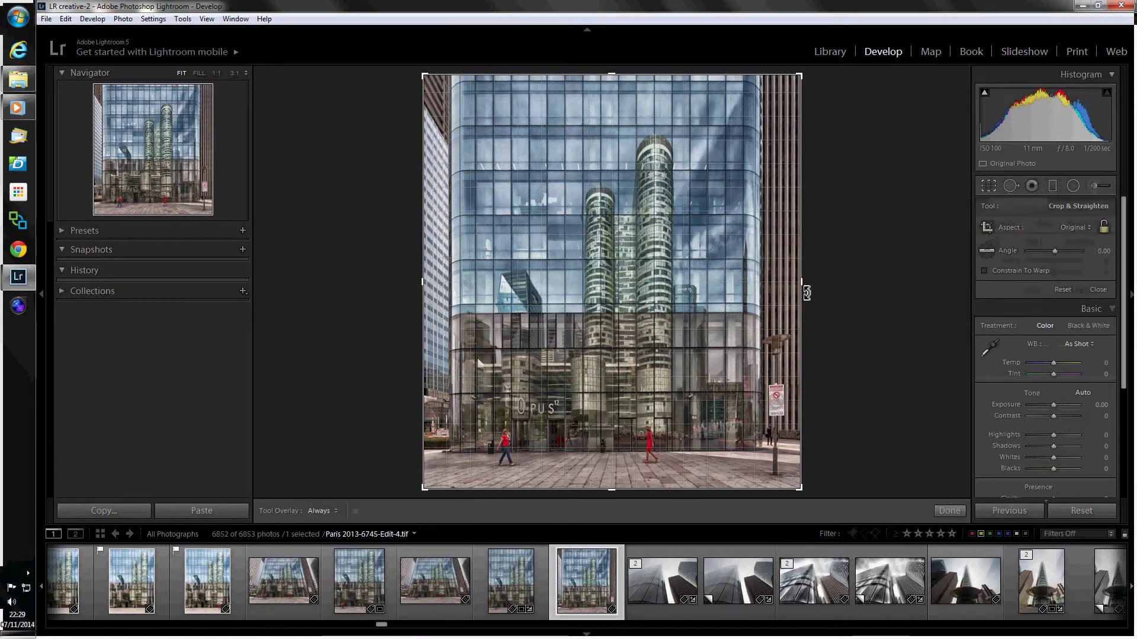
left_click_drag(800, 288, 765, 288)
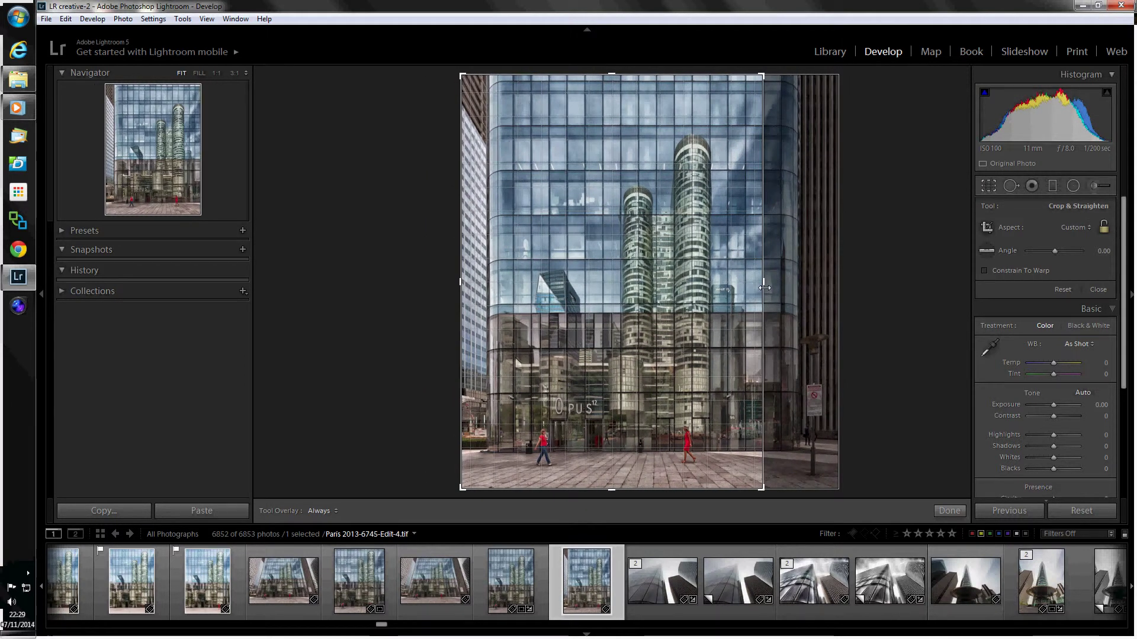
left_click_drag(462, 280, 480, 281)
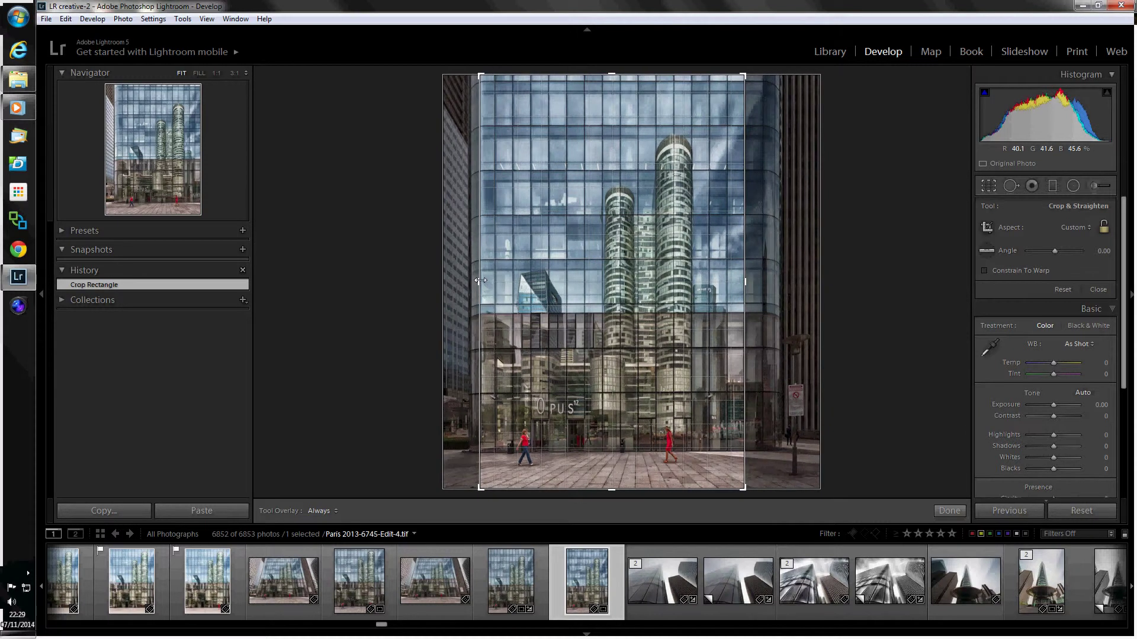
left_click_drag(481, 281, 480, 280)
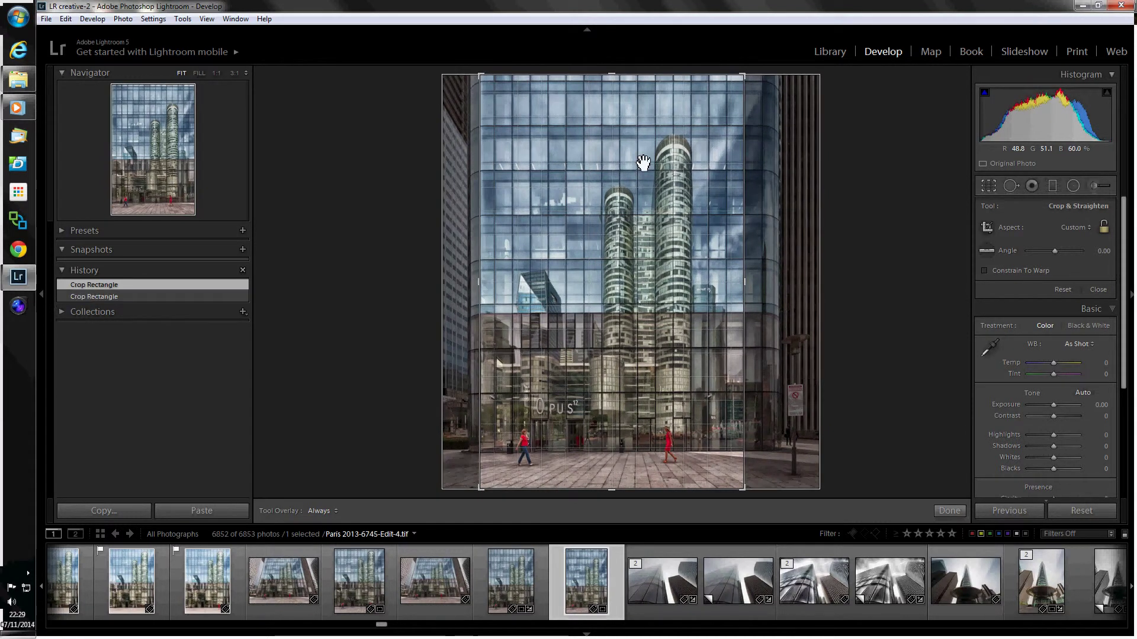
mouse_move(613, 76)
left_mouse_down()
mouse_move(612, 97)
mouse_move(621, 77)
left_mouse_up()
key("r")
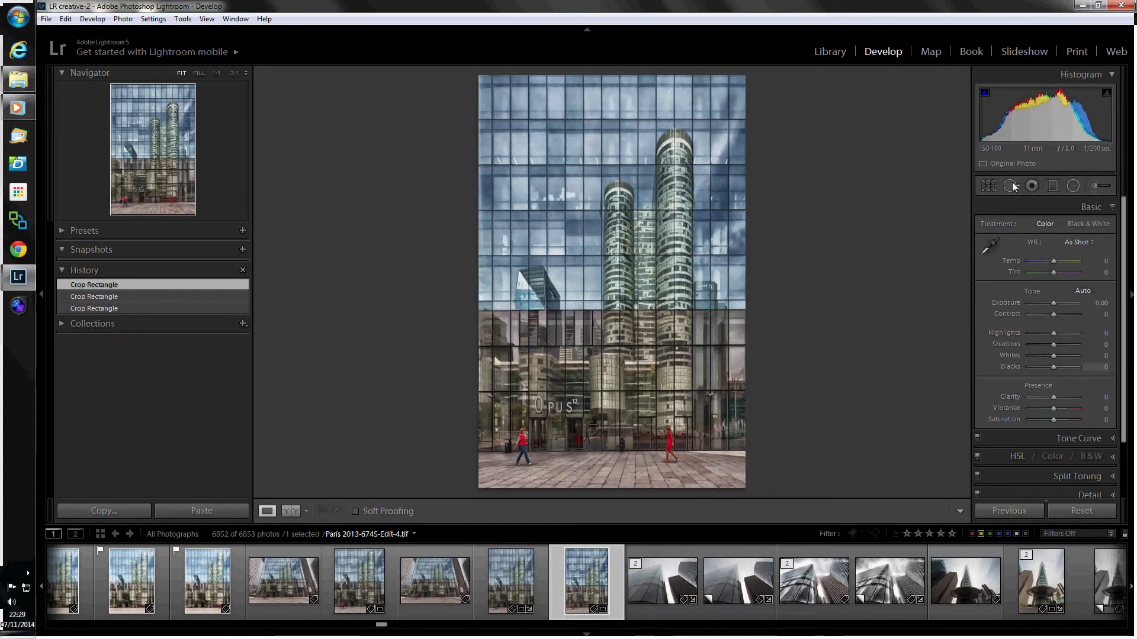
Crop more off the top of the photo above the reflected towers and set Clarity to +14.
key("r")
left_click_drag(637, 79, 638, 97)
key("r")
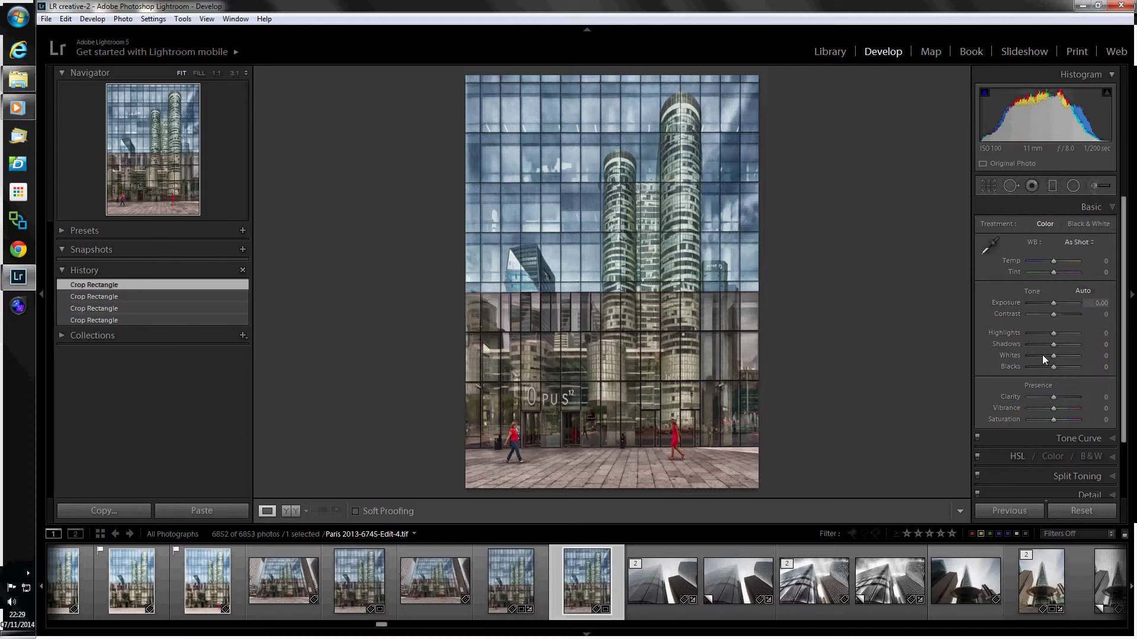
left_click_drag(1054, 397, 1058, 396)
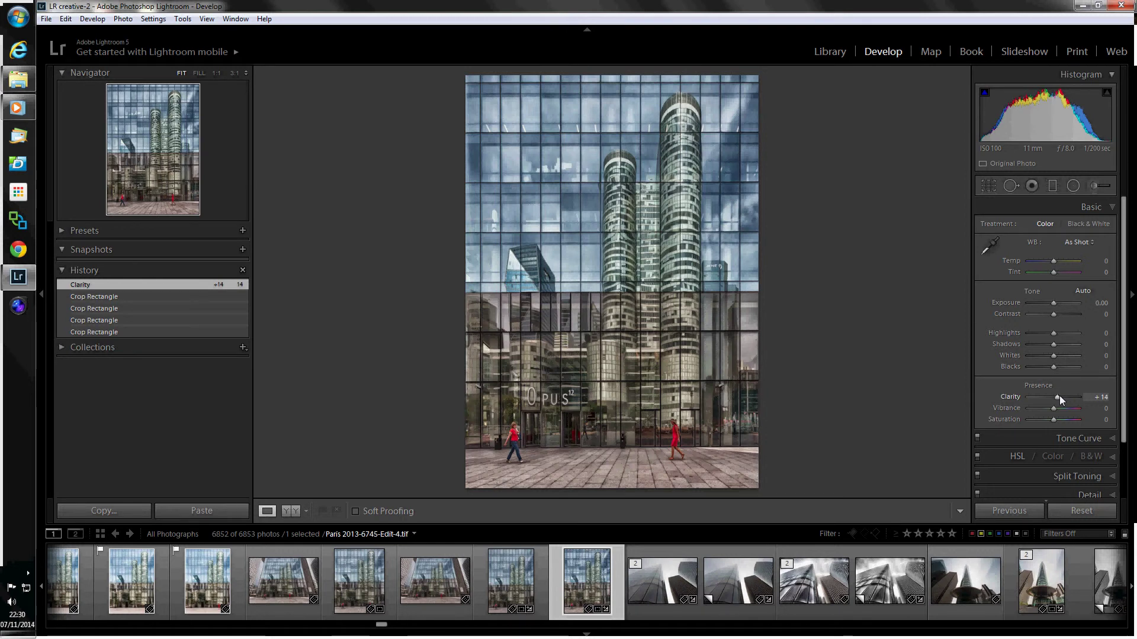
left_click(28, 573)
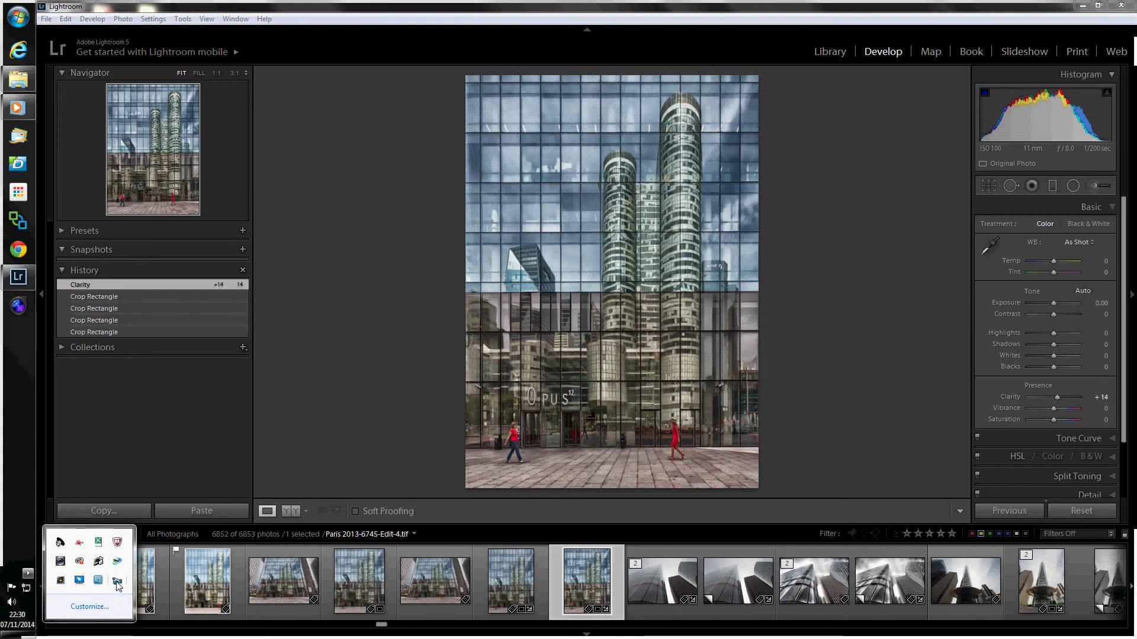